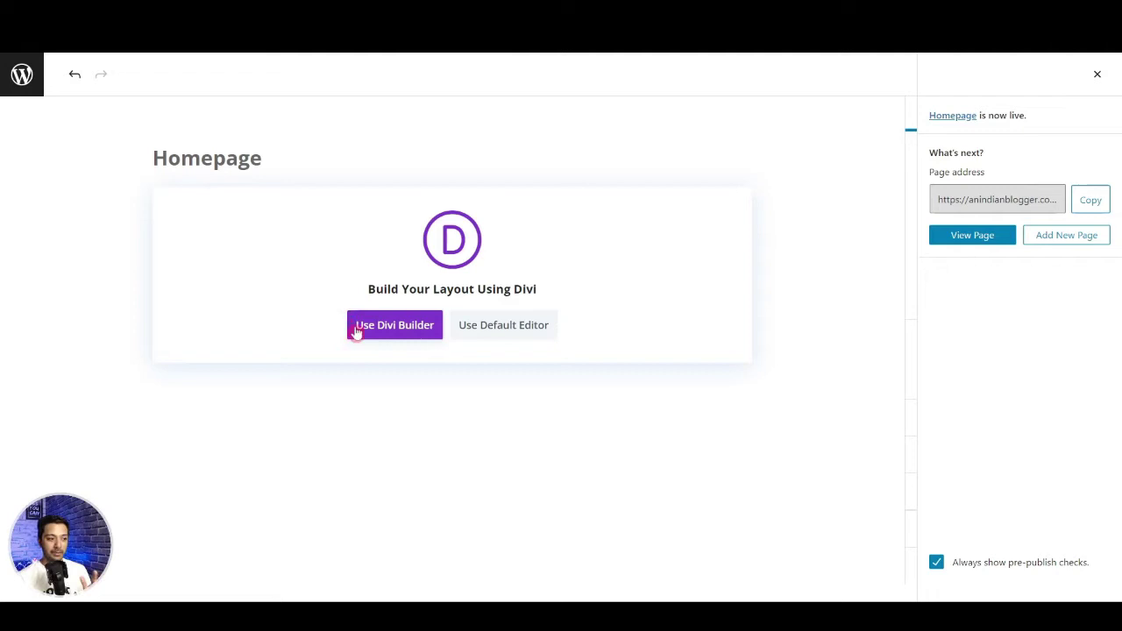
- Launch the Divi Builder on Homepage and open the Pottery Studio Landing Page layout pack
click(403, 331)
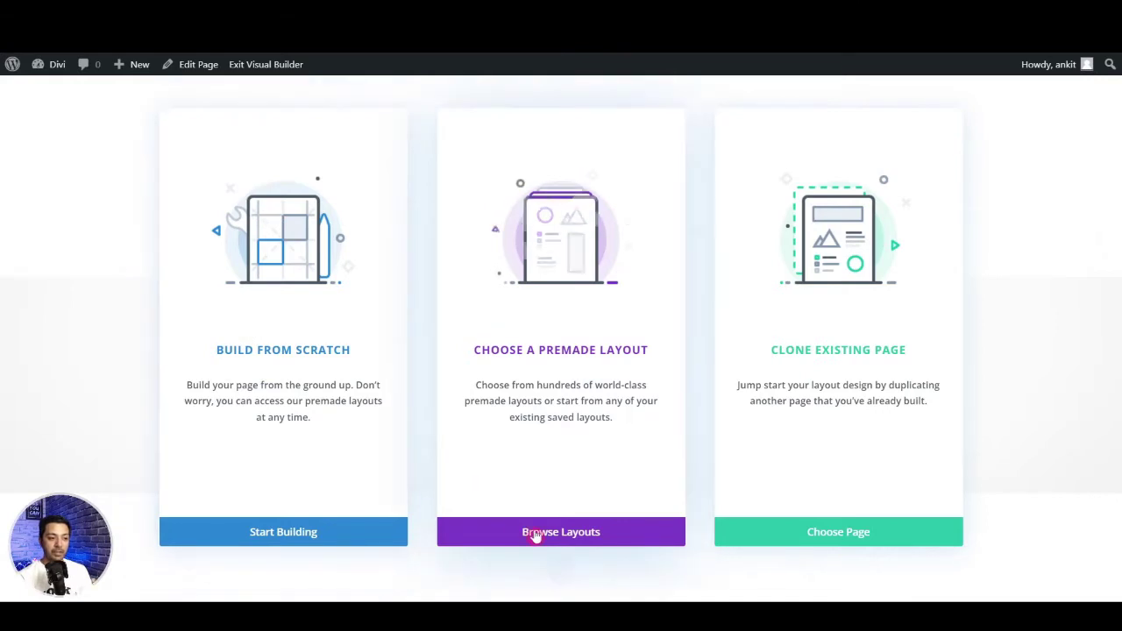
click(534, 533)
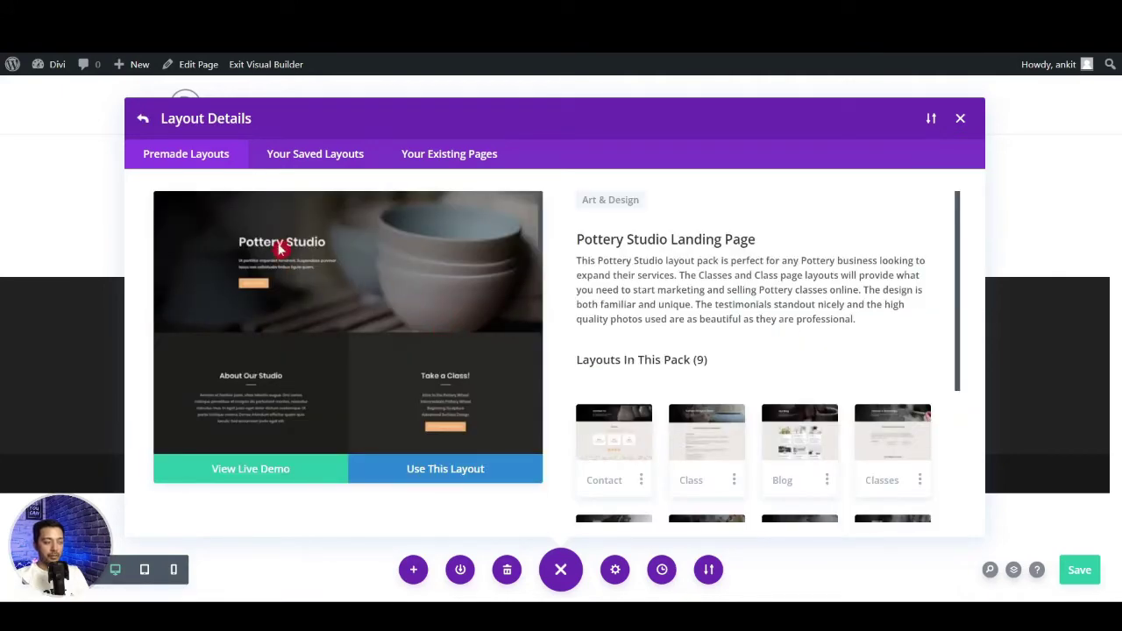
scroll(408, 281, down, 10)
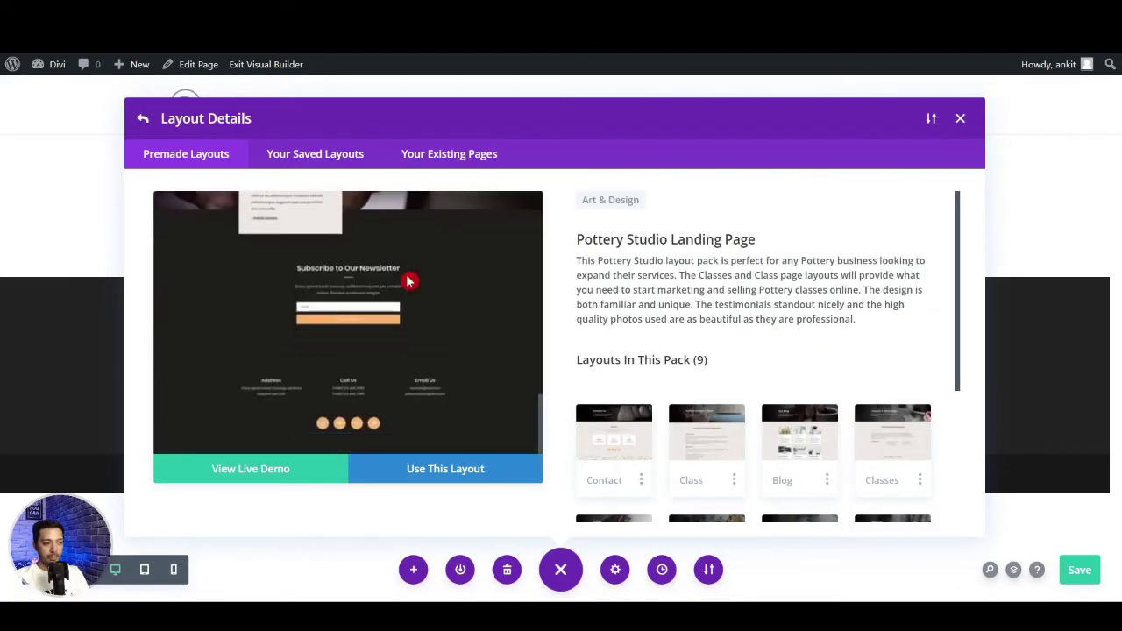
- Import the Pottery Studio layout into Homepage and look over the result
click(443, 456)
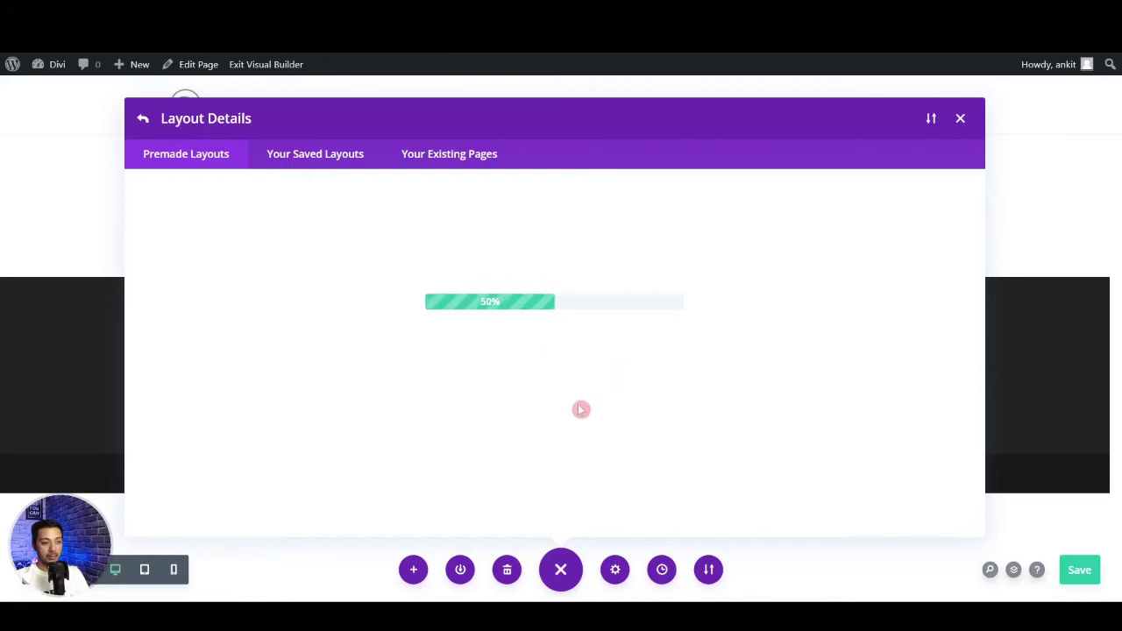
scroll(526, 289, down, 10)
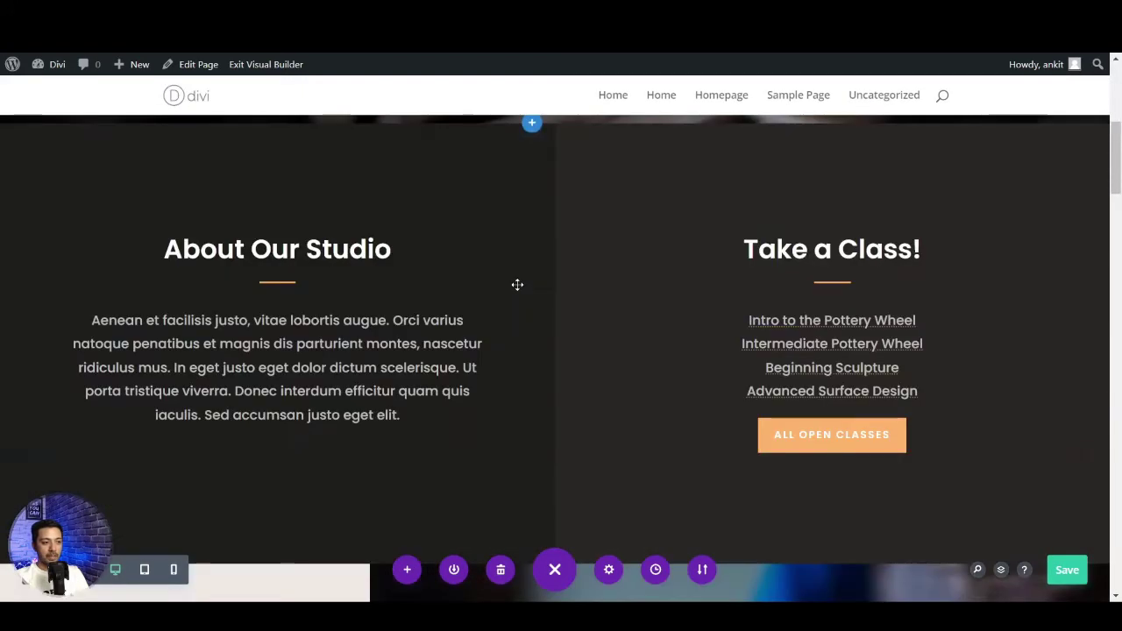
scroll(727, 323, down, 15)
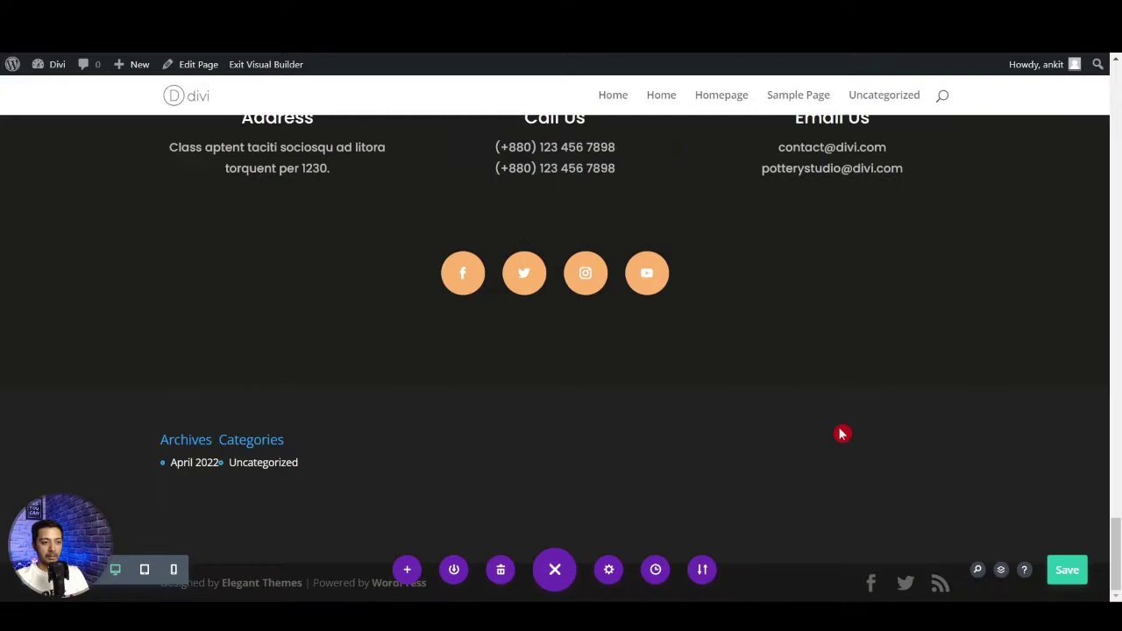
- Save the page, exit the Visual Builder and scroll through the live homepage
click(1061, 566)
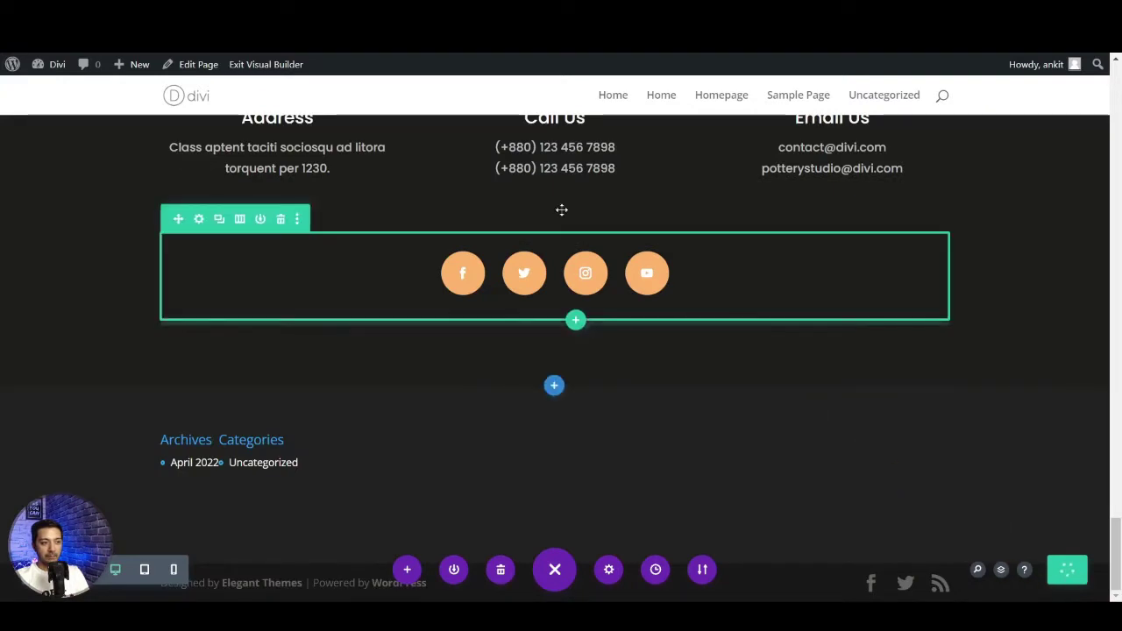
click(278, 65)
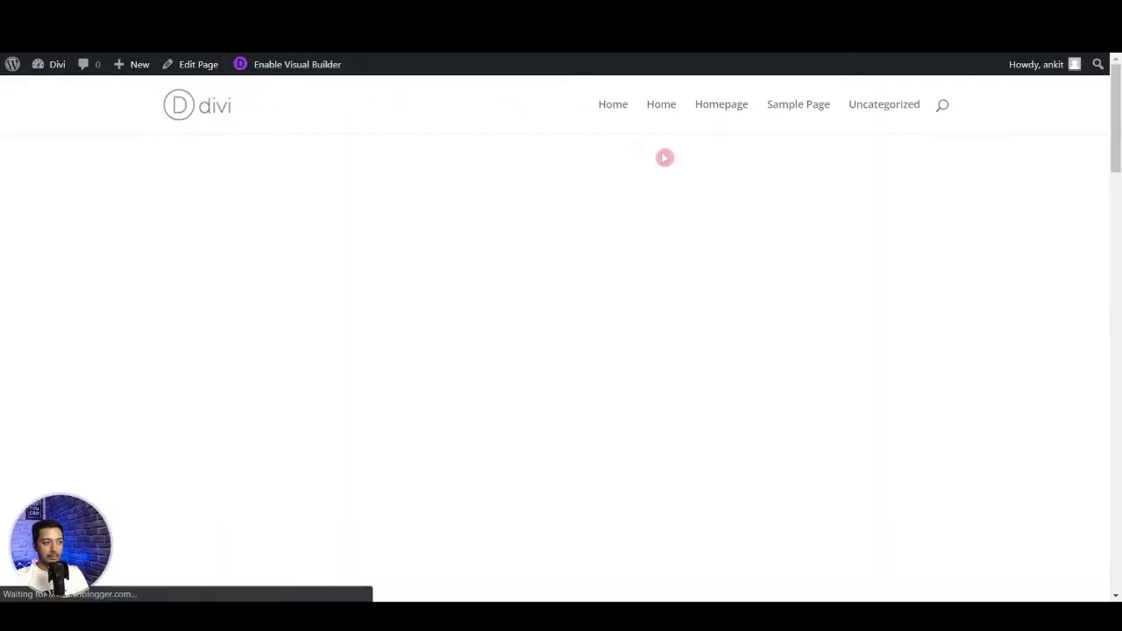
scroll(626, 210, down, 10)
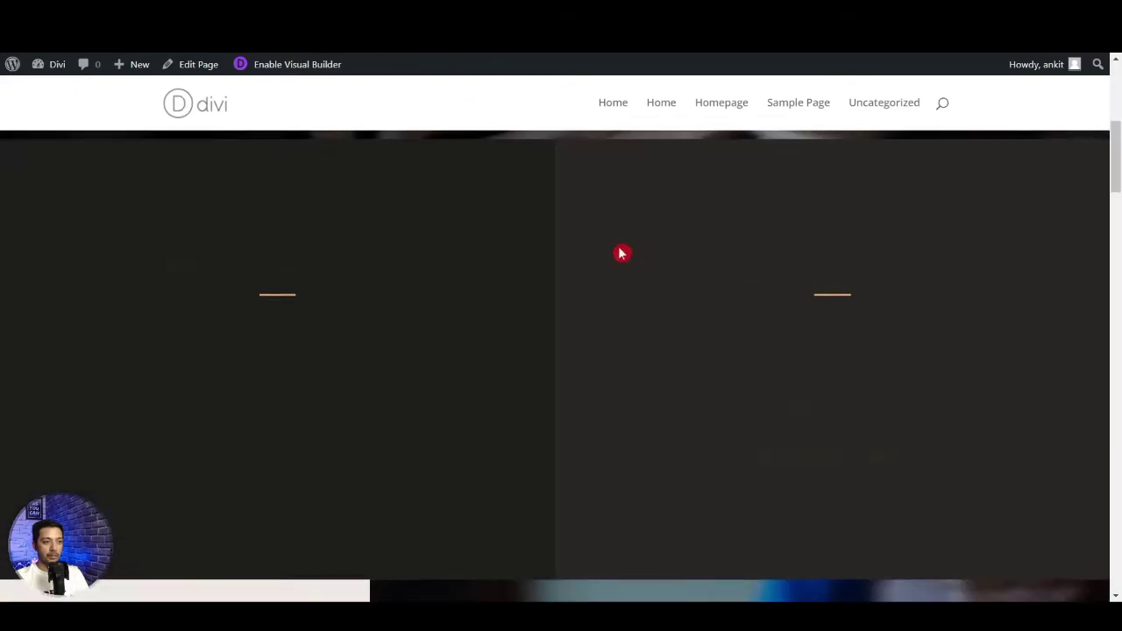
scroll(632, 245, down, 5)
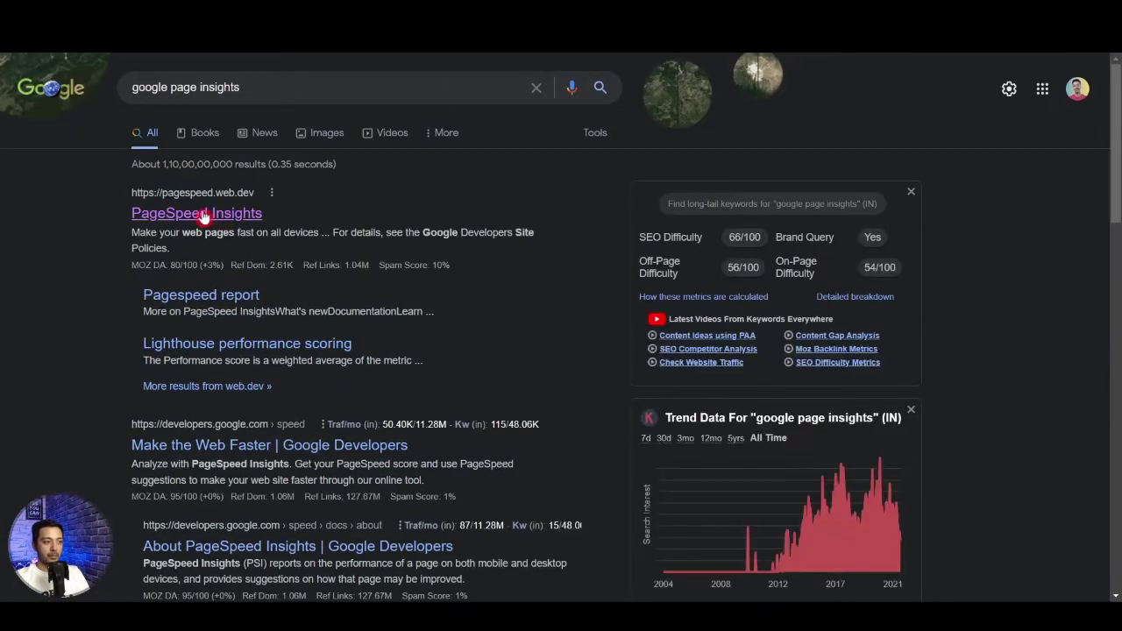
- Analyze the homepage URL in PageSpeed Insights: mobile scores 72, desktop 96
click(203, 215)
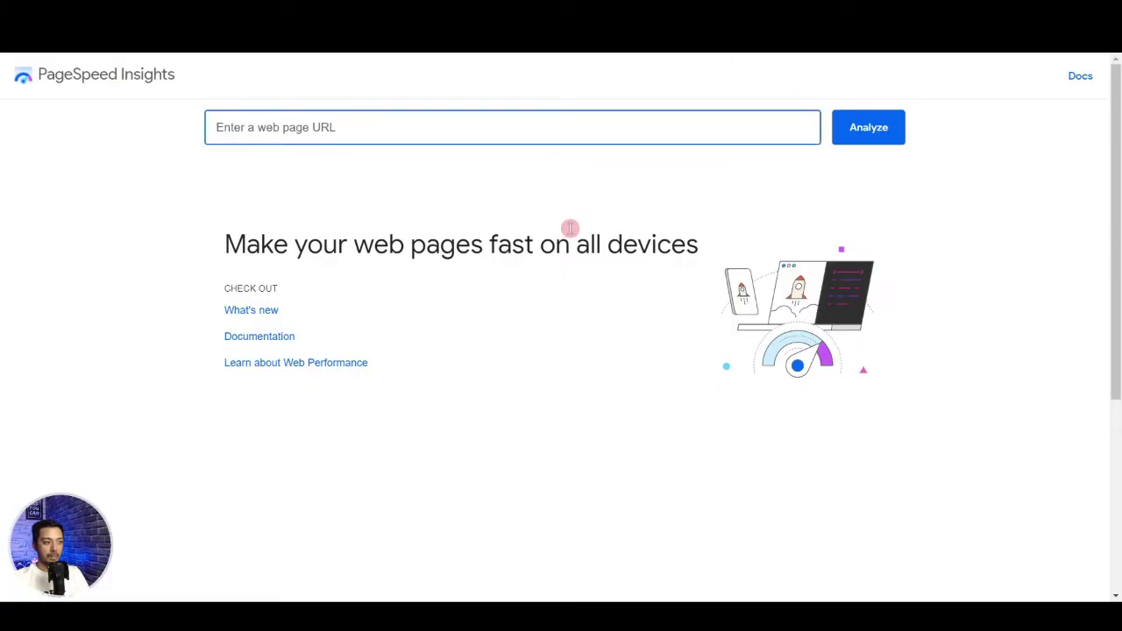
text(https://anindianblogger.com/mydivi/index.php/homepage/)
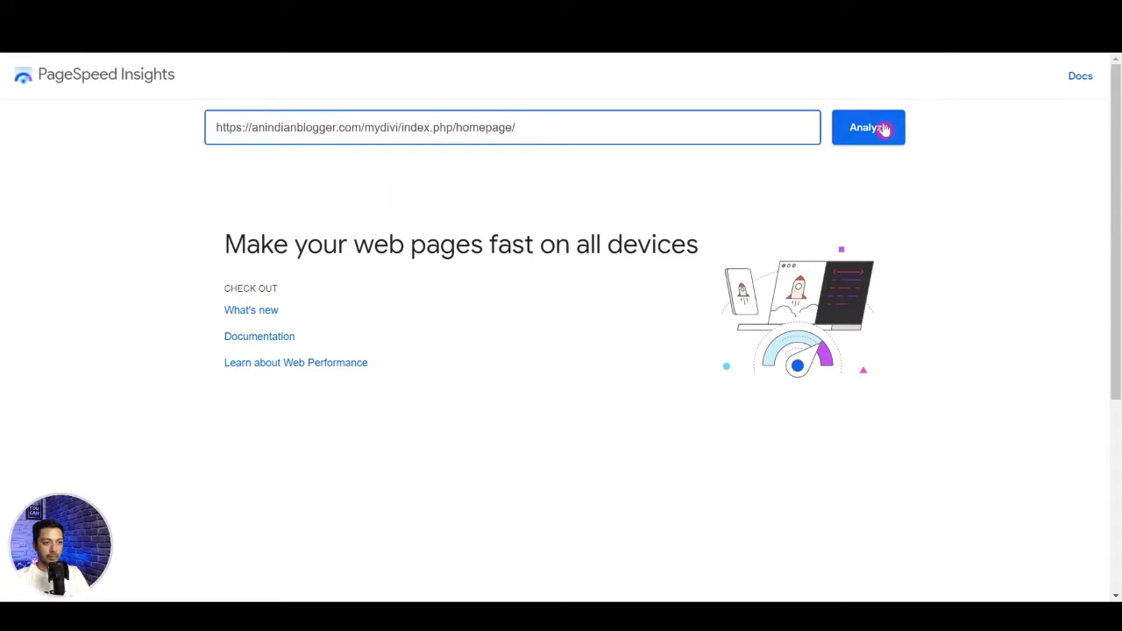
click(882, 128)
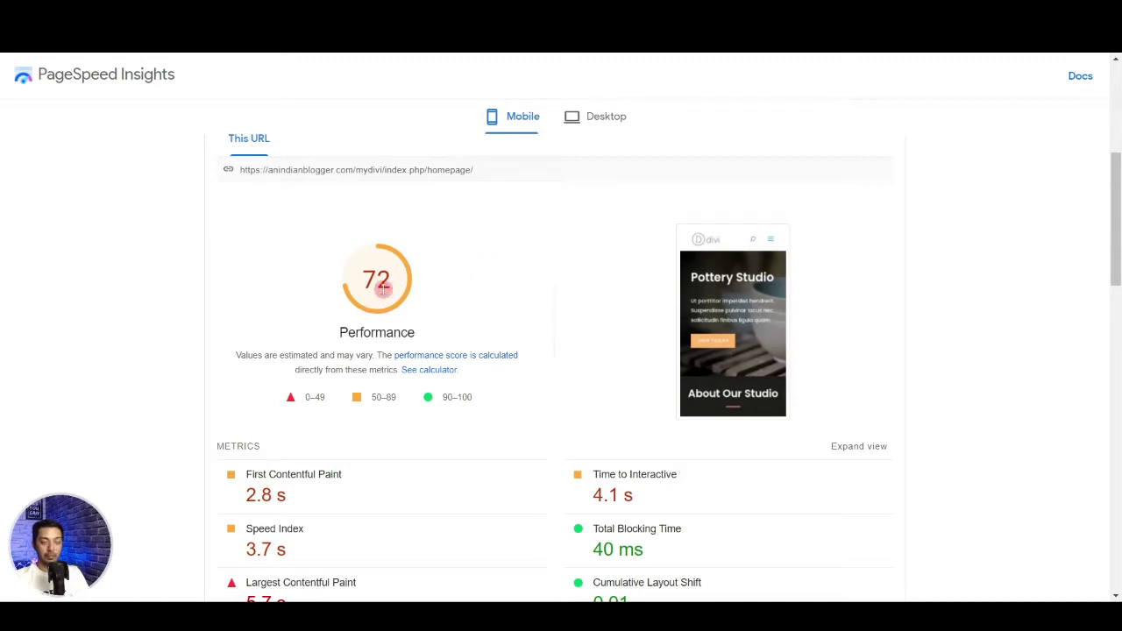
click(596, 119)
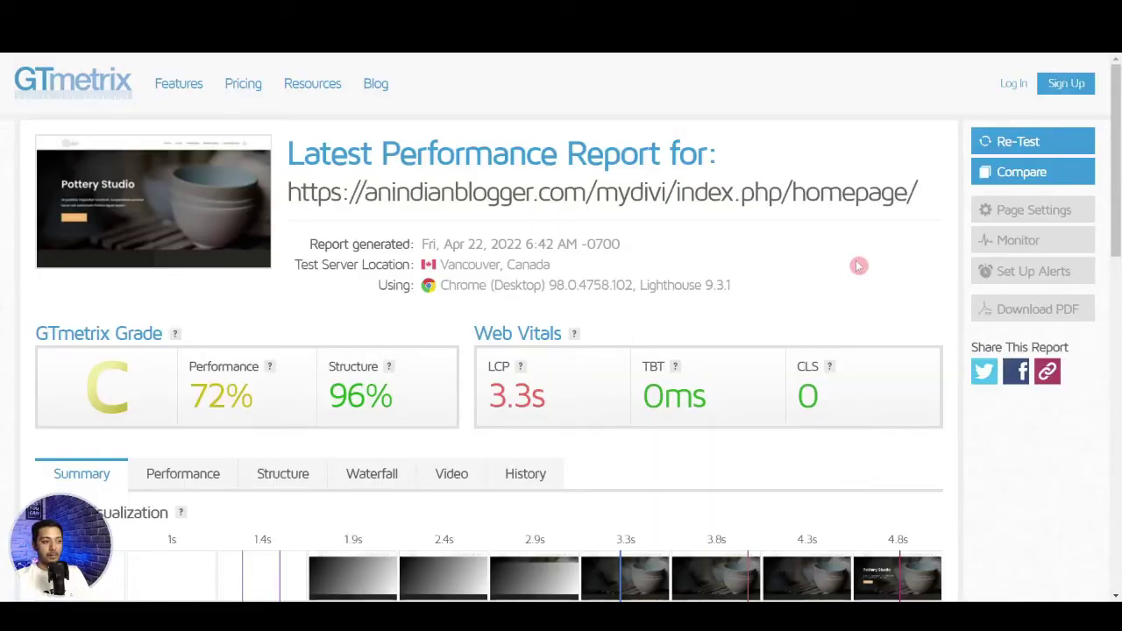
- In Divi Performance options, enable Improve Google Fonts Loading and Defer Additional Third Party Scripts, then save
scroll(859, 266, down, 1)
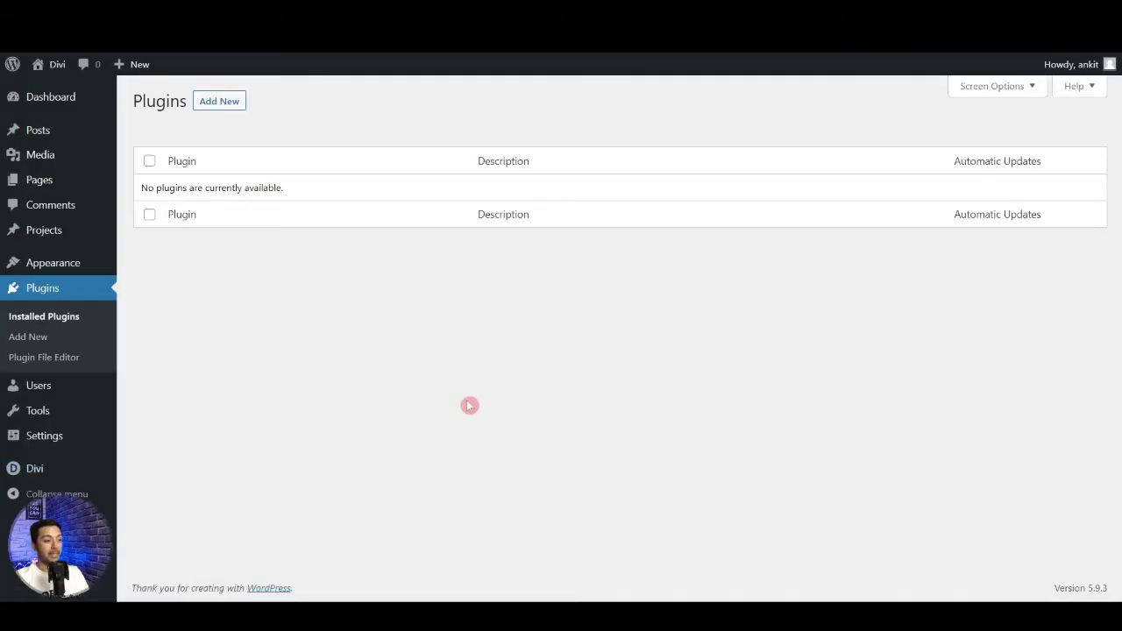
click(35, 474)
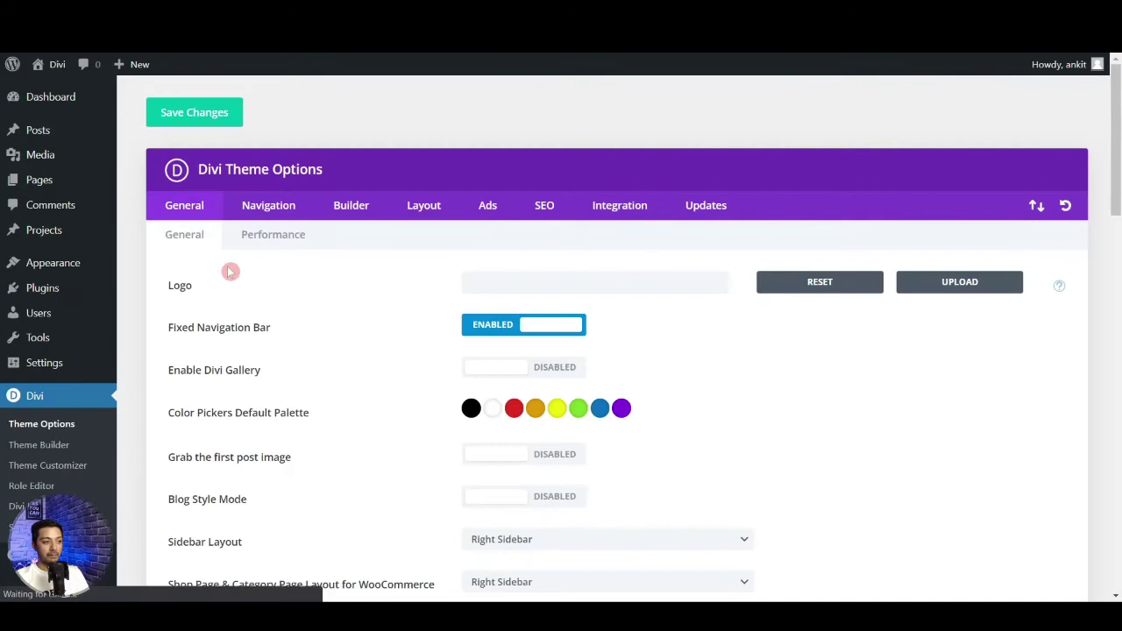
click(260, 248)
scroll(746, 301, down, 4)
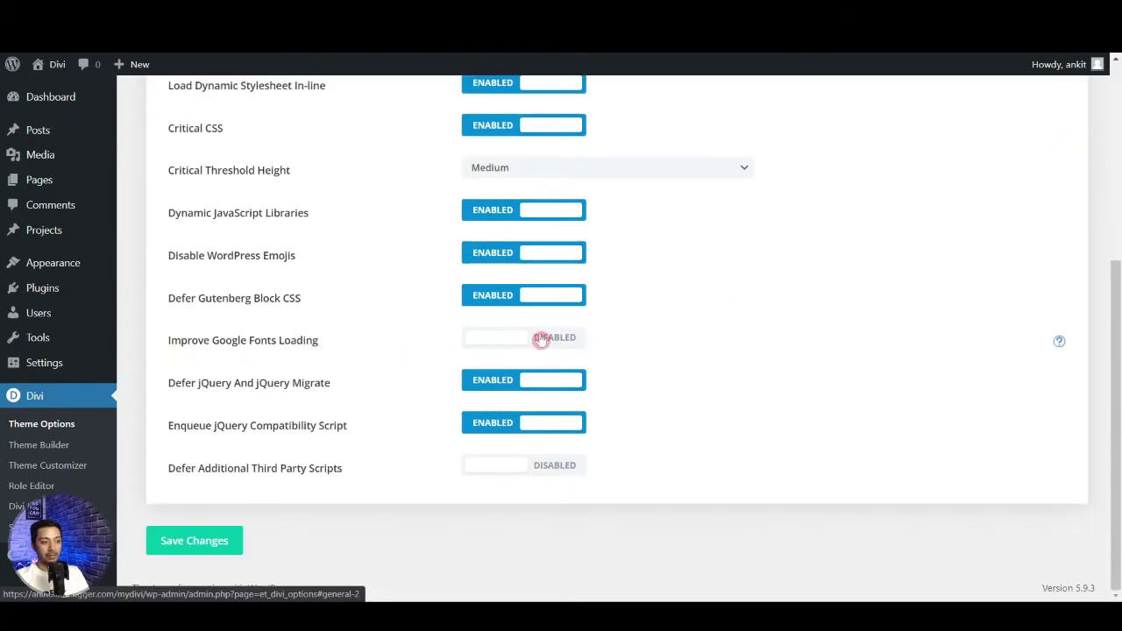
click(540, 340)
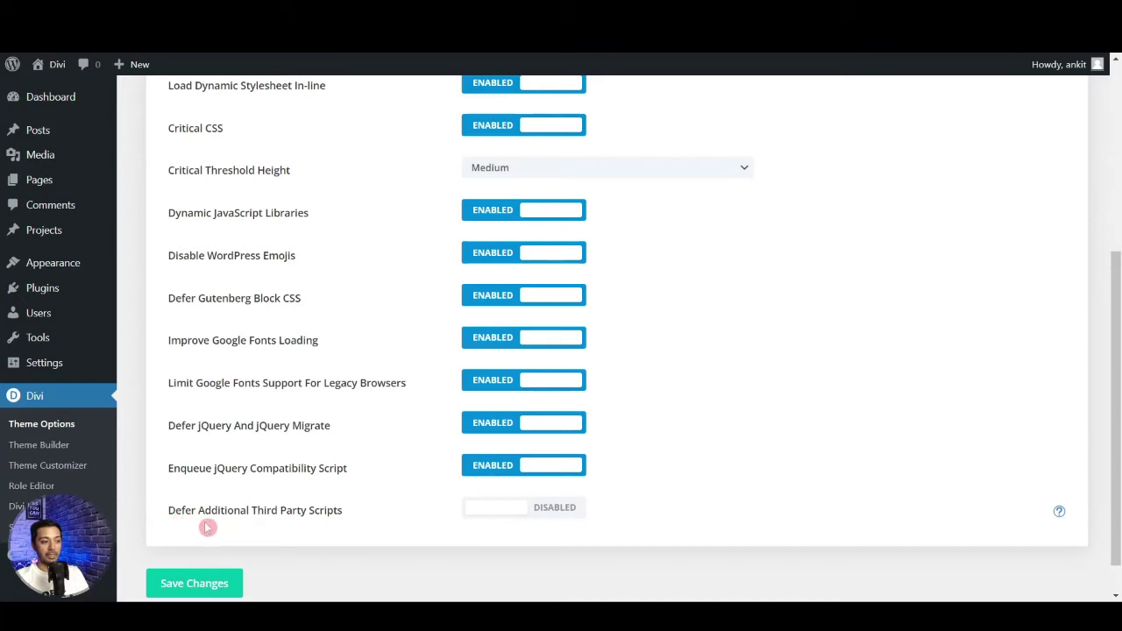
click(550, 513)
scroll(832, 421, down, 1)
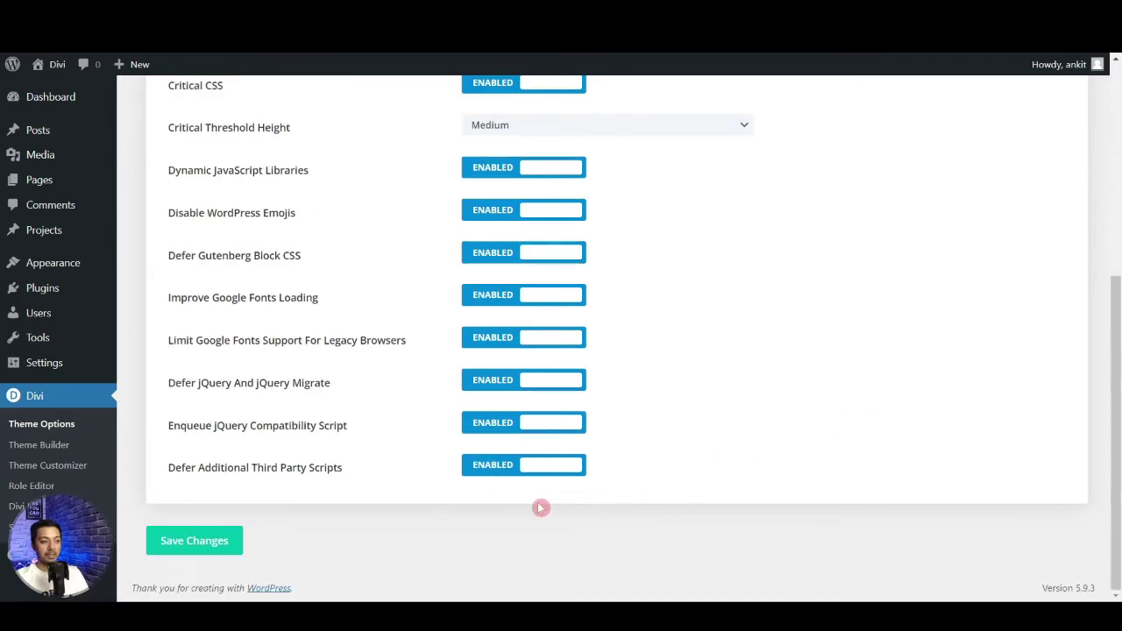
click(231, 555)
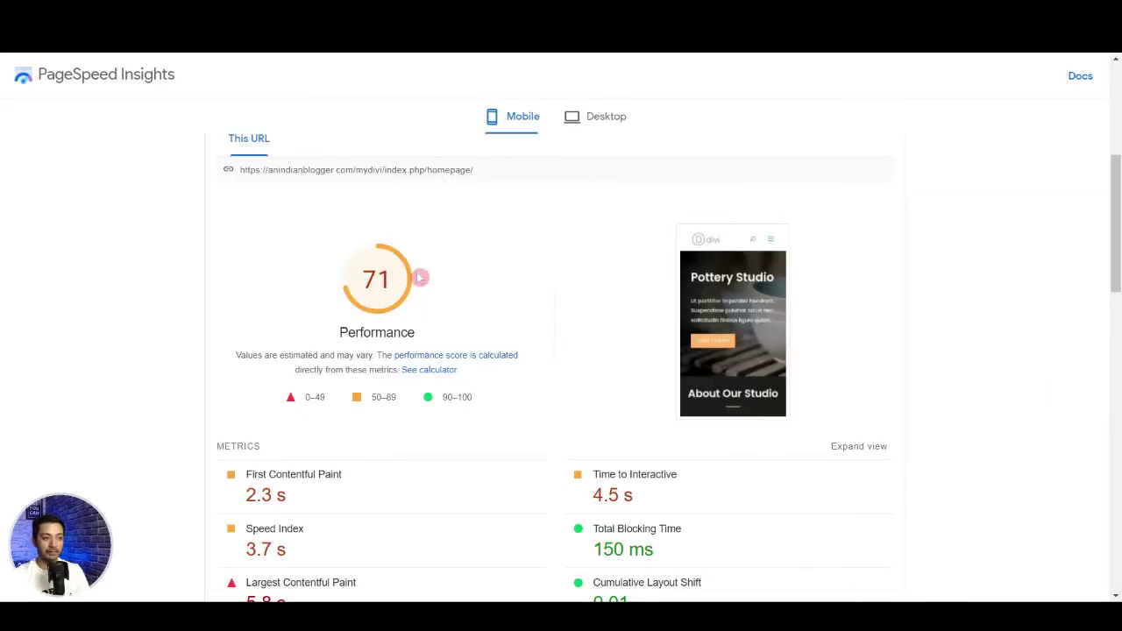
- Compare desktop and mobile results, then rerun the PageSpeed analysis, giving mobile 73
click(581, 120)
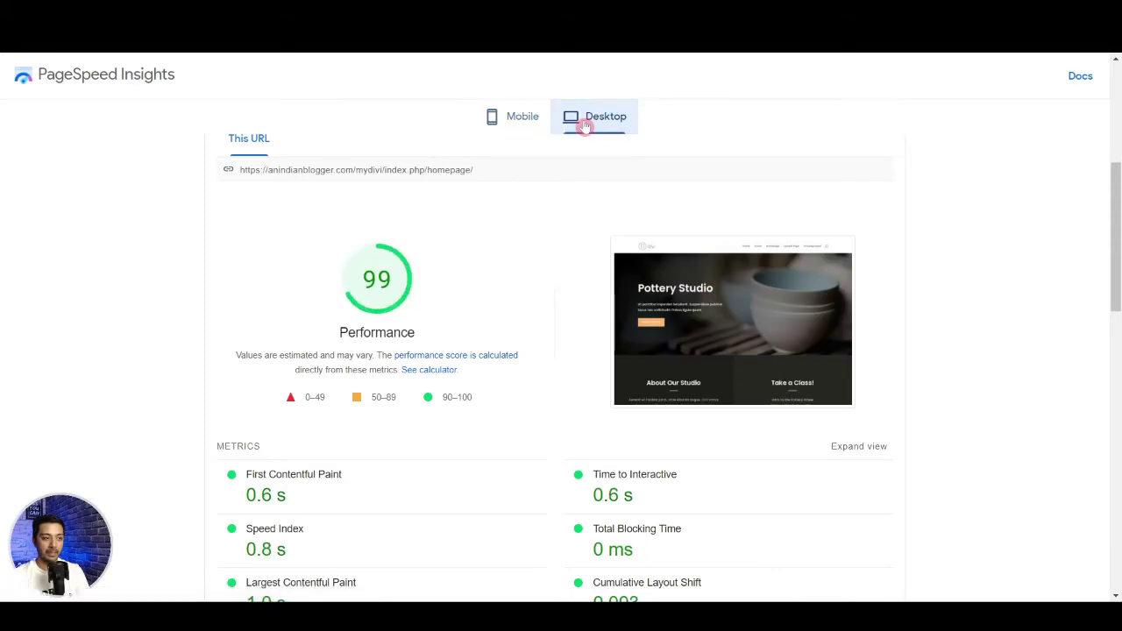
click(526, 116)
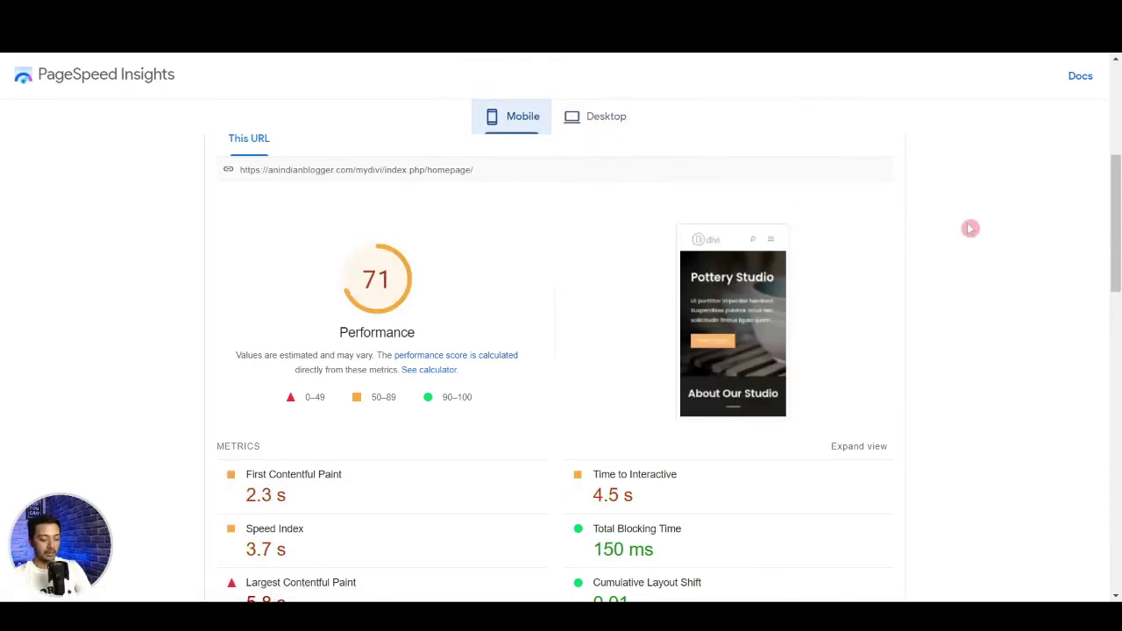
key(F5)
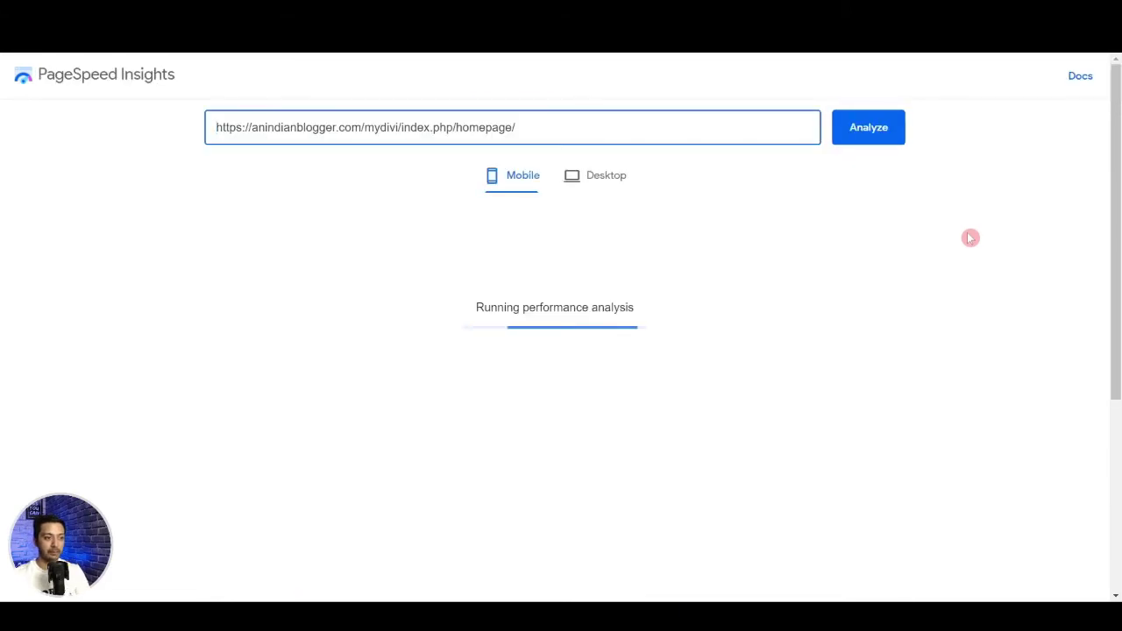
scroll(979, 276, down, 2)
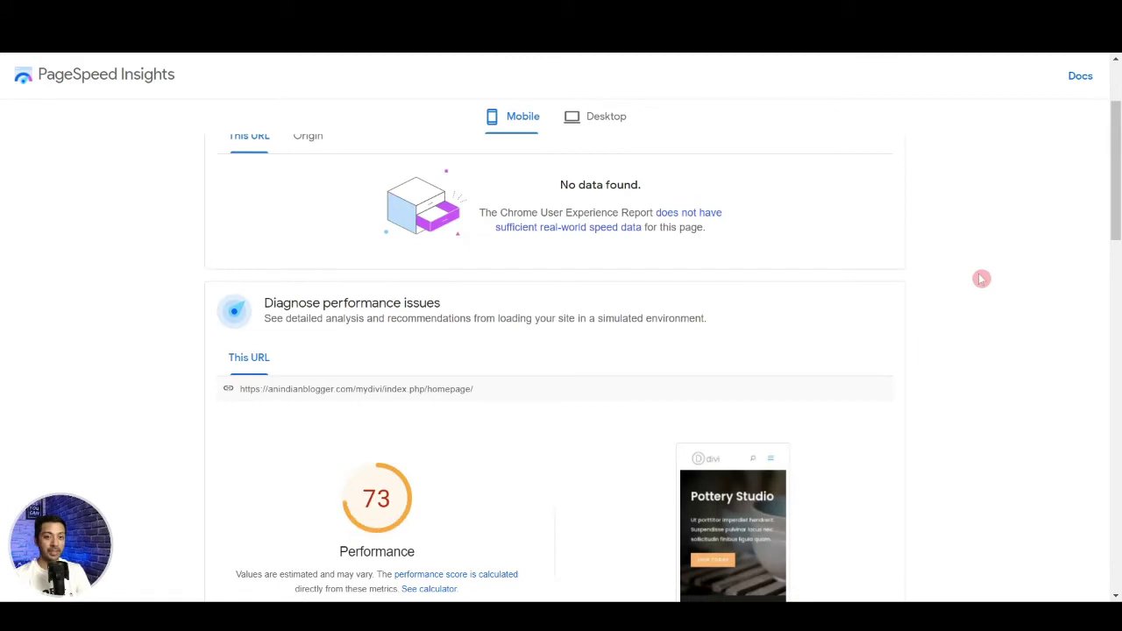
scroll(1097, 348, down, 3)
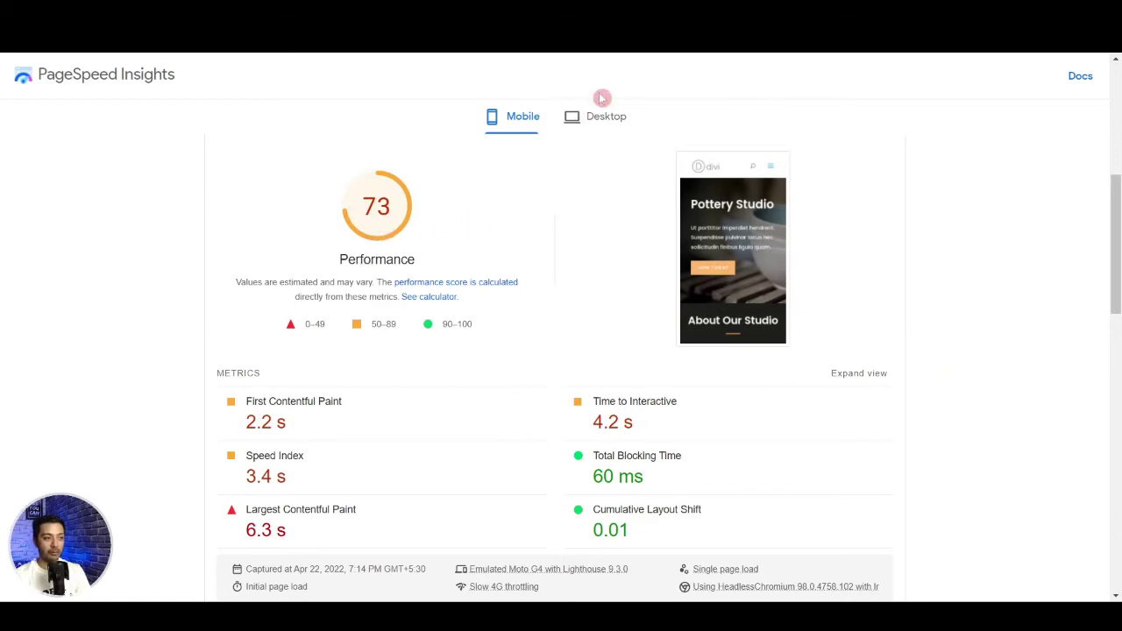
- Check the new desktop score of 97 and review Opportunities, led by server response time
click(605, 122)
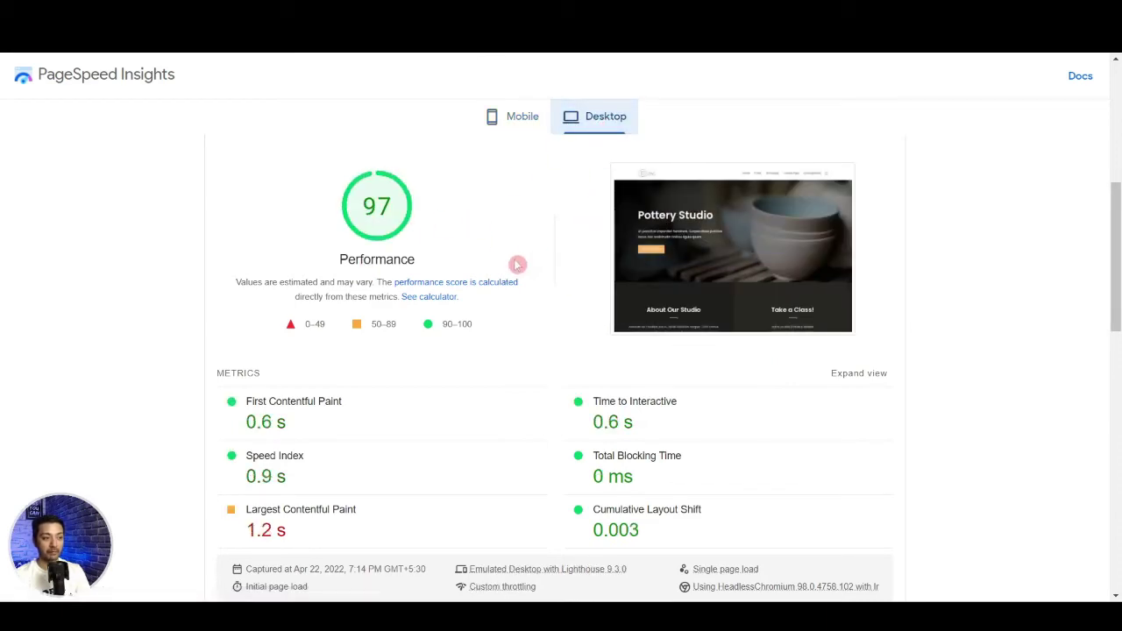
scroll(513, 266, down, 2)
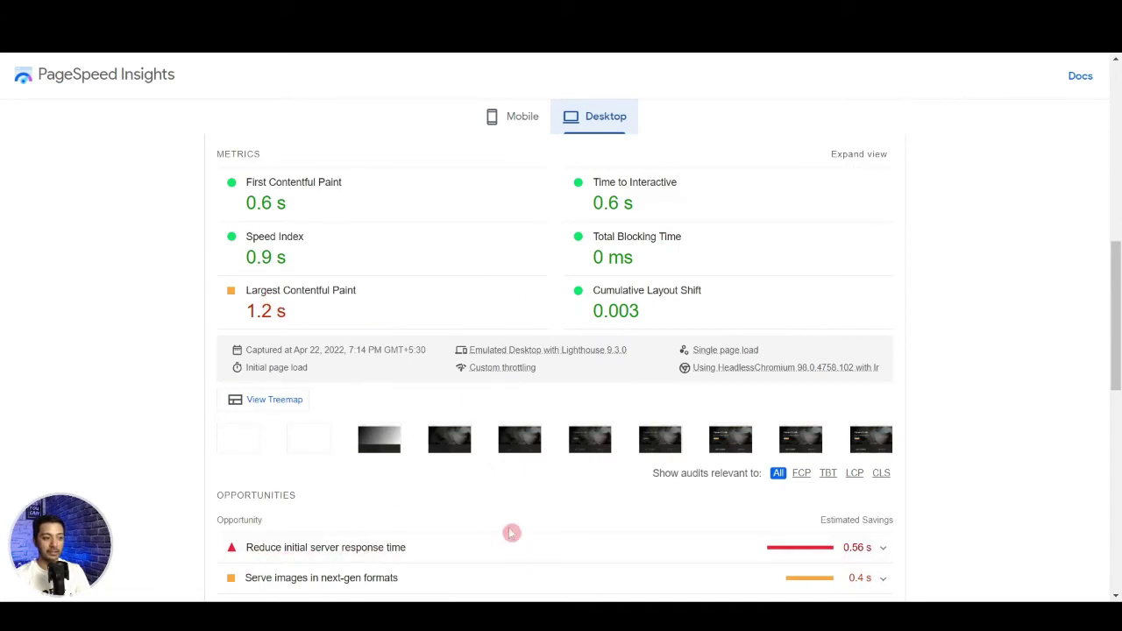
scroll(512, 532, down, 1)
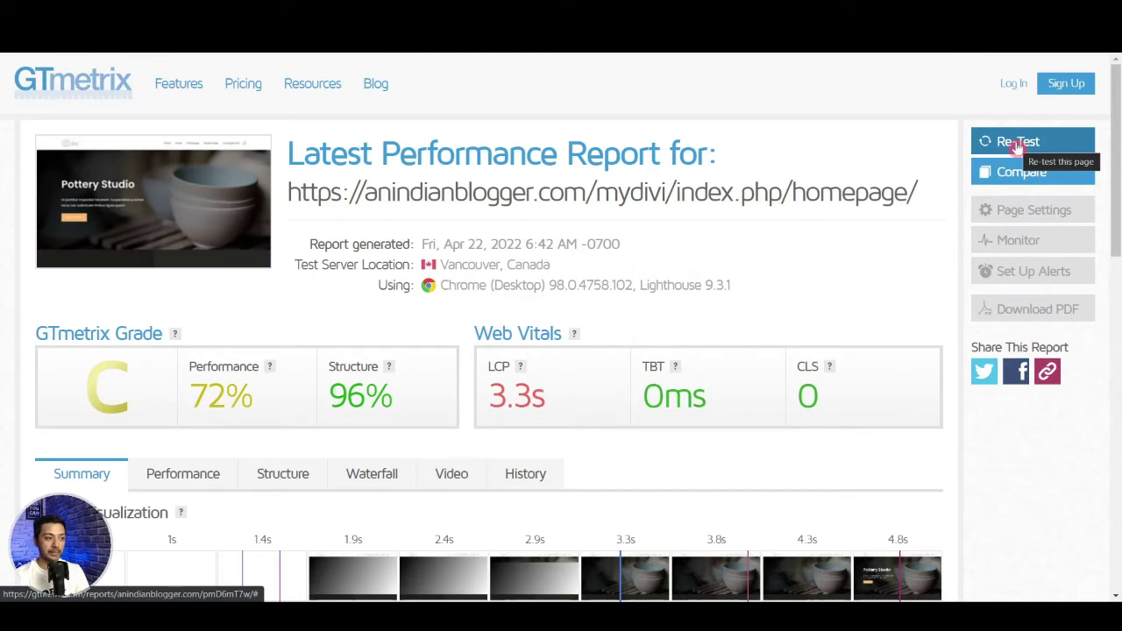
- Re-test the homepage in GTmetrix for grade A, 90% performance, 98% structure, LCP 1.5s
click(1017, 146)
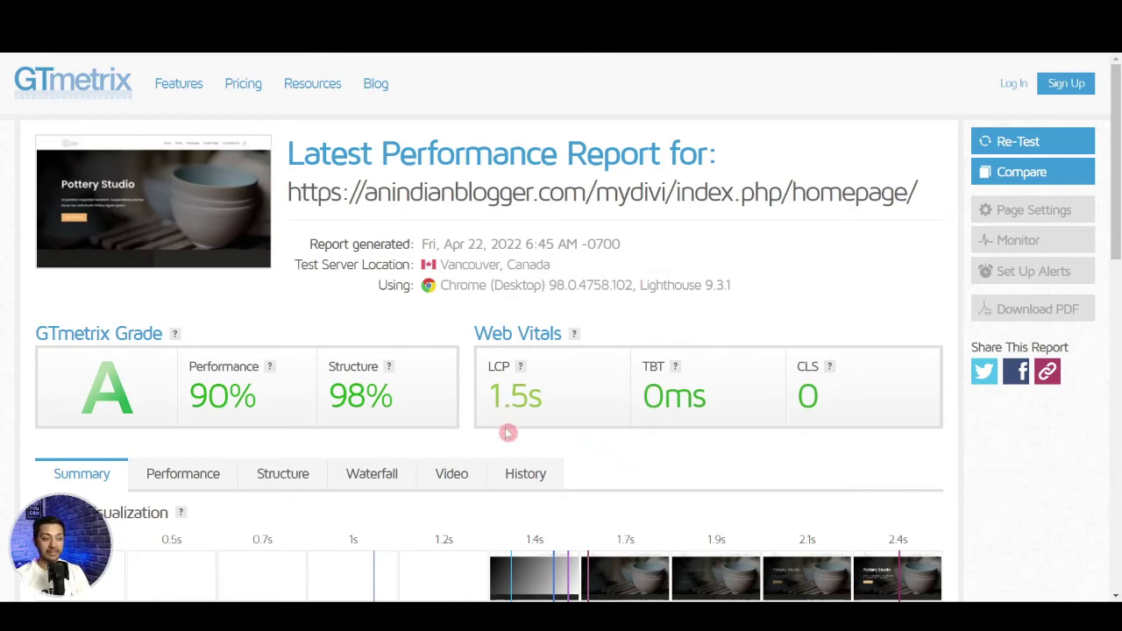
scroll(508, 434, down, 4)
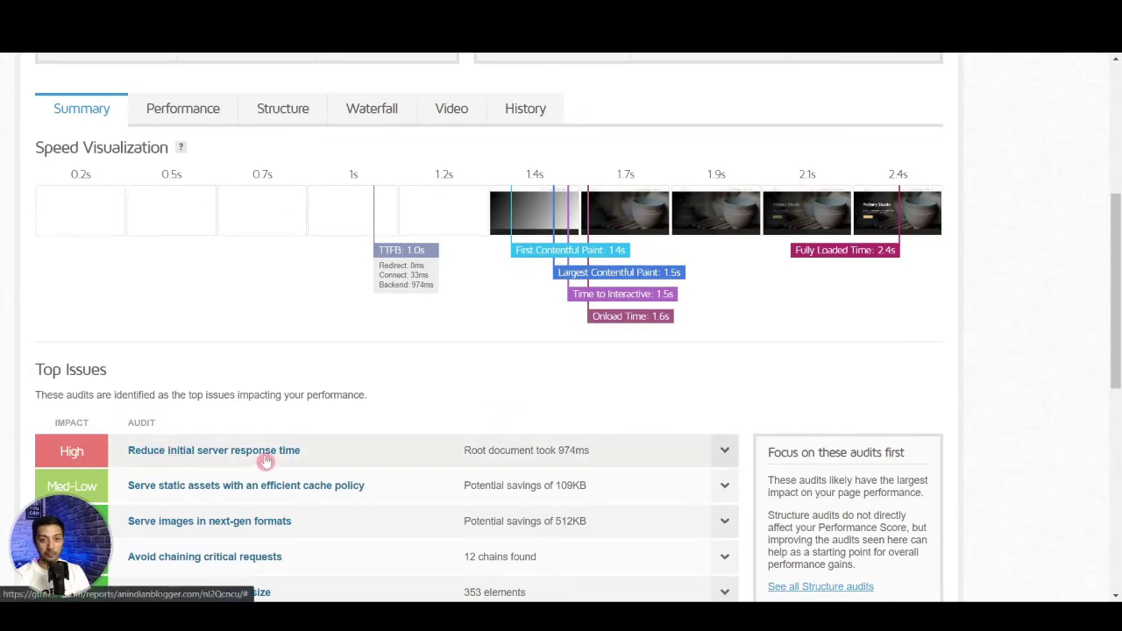
scroll(265, 460, down, 3)
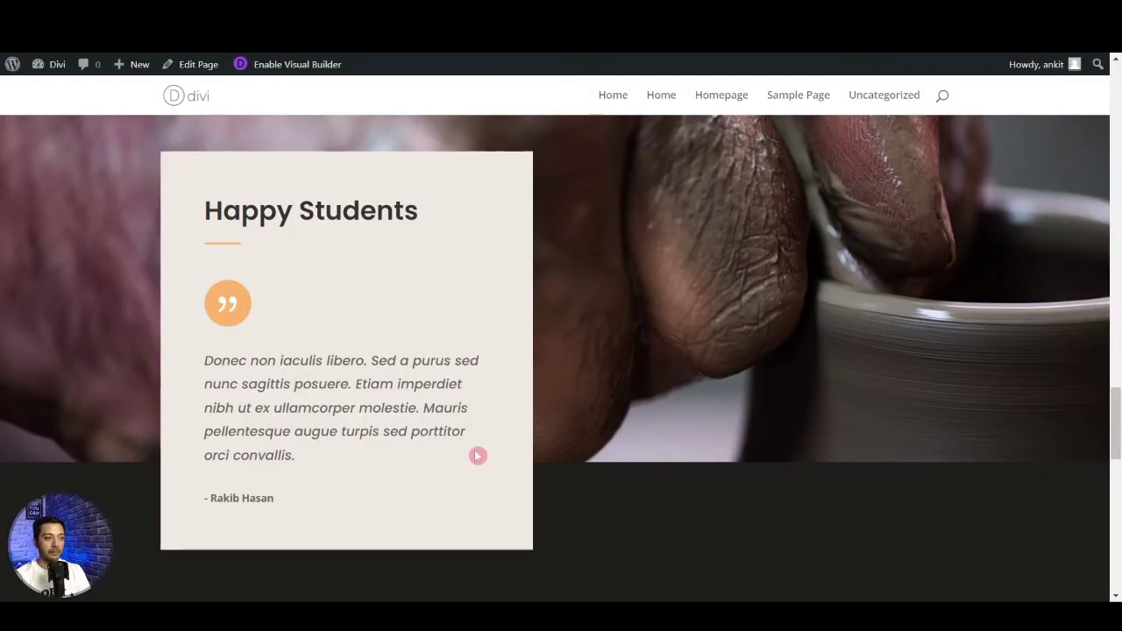
scroll(732, 460, up, 15)
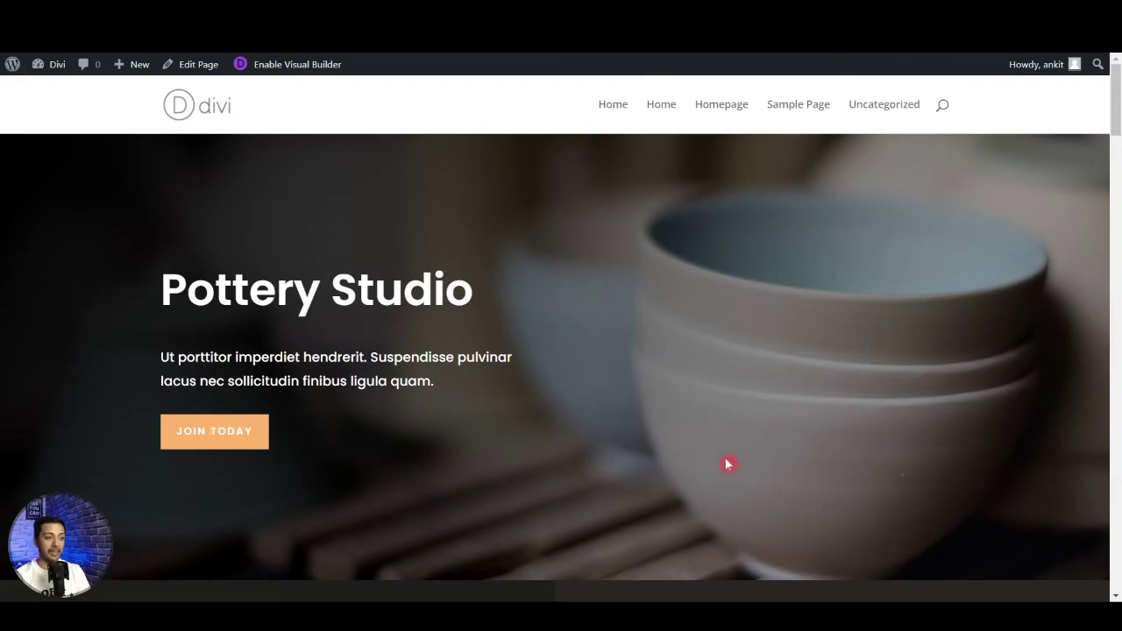
- Scroll the live Pottery Studio homepage down to the contact footer and back up
scroll(726, 463, down, 20)
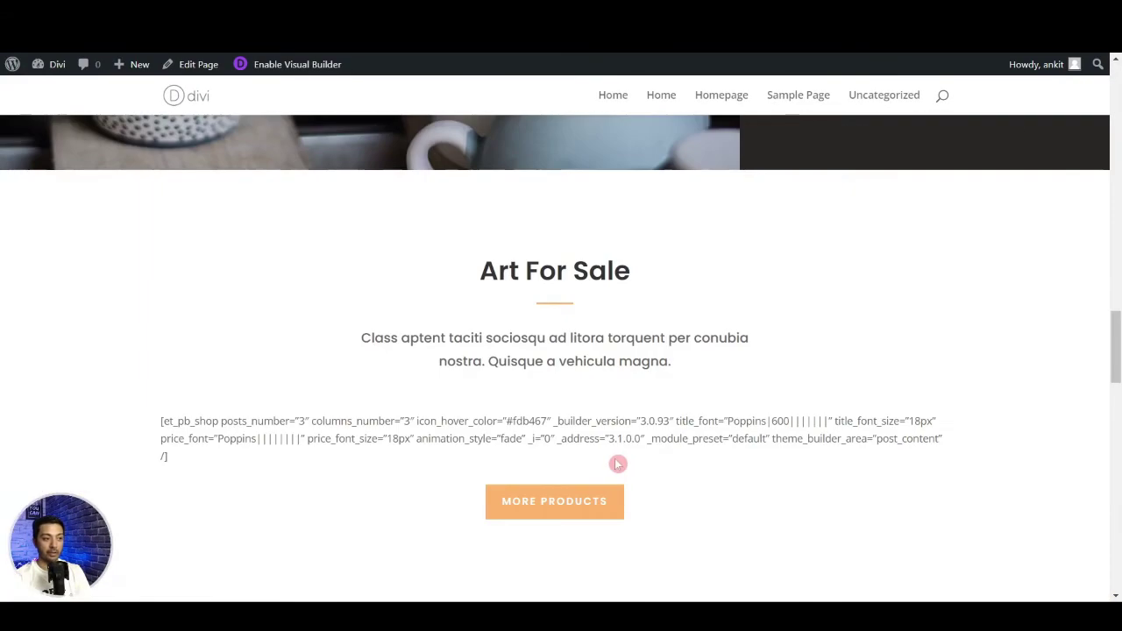
scroll(618, 463, down, 8)
scroll(614, 462, down, 3)
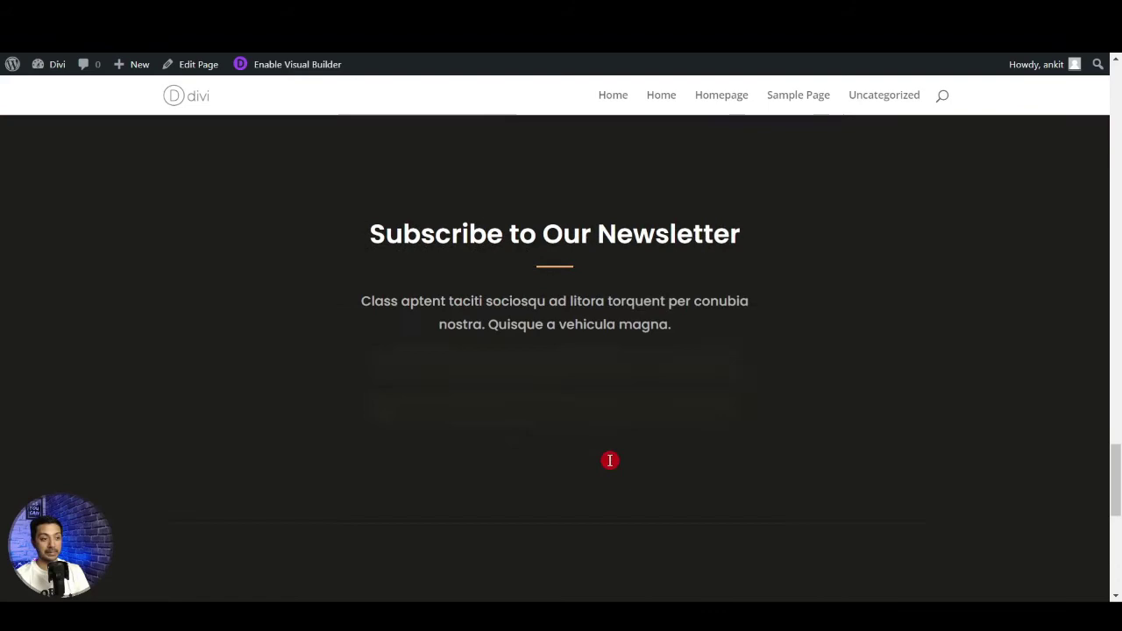
scroll(610, 460, down, 4)
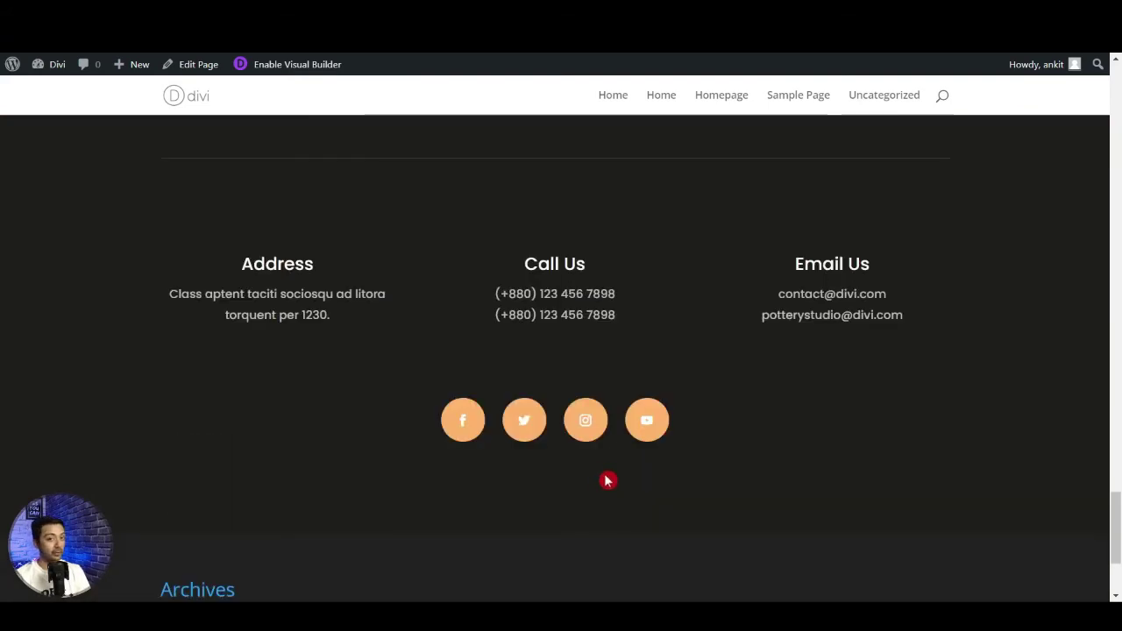
scroll(614, 469, up, 20)
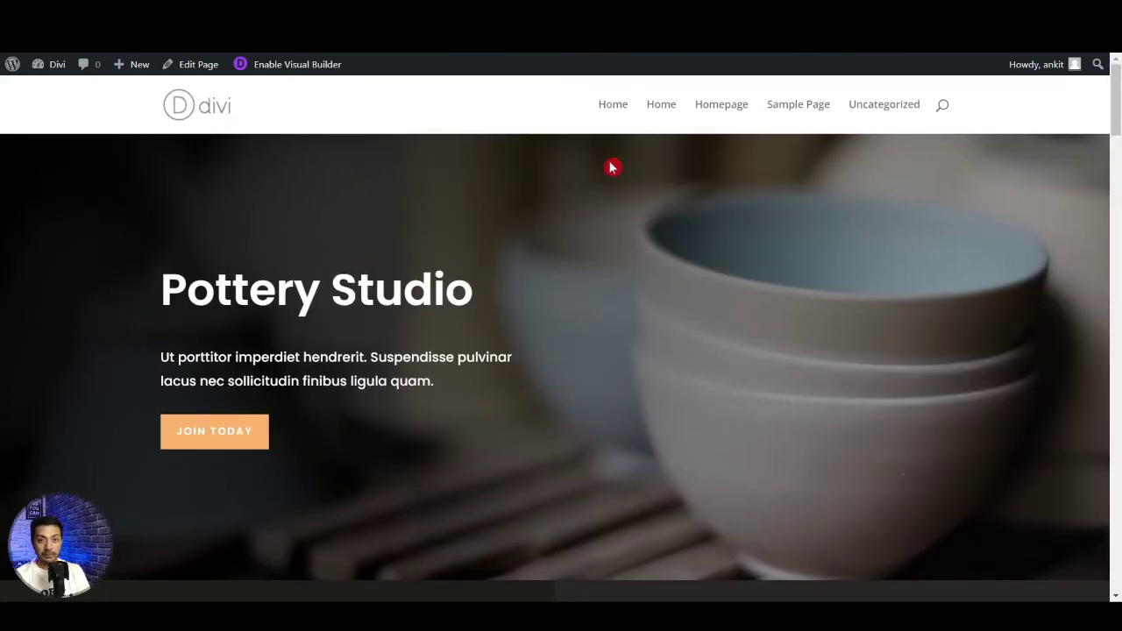